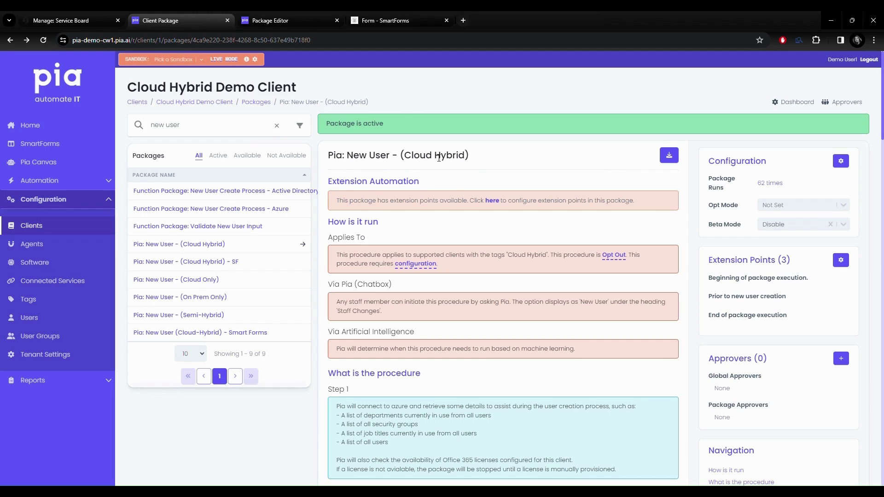
# Open Package Configuration for Pia: New User - (Cloud Hybrid) from the Applies To note's link
pyautogui.click(419, 265)
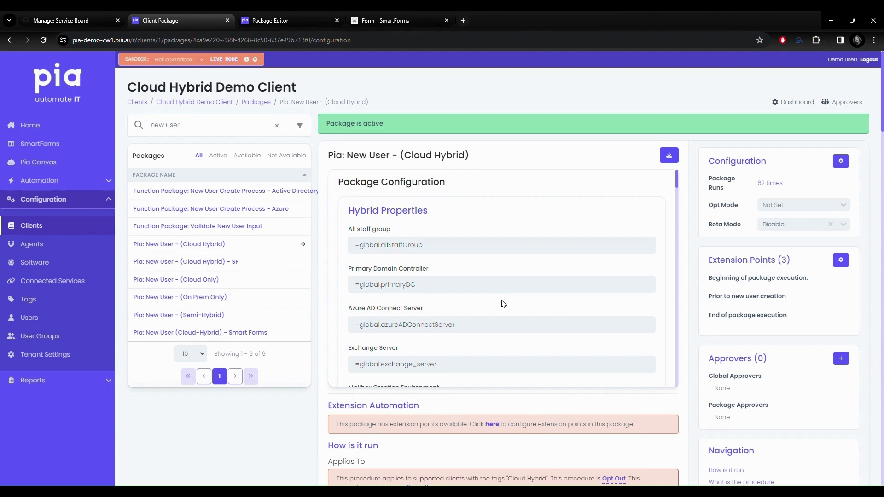
pyautogui.scroll(-1, 503, 303)
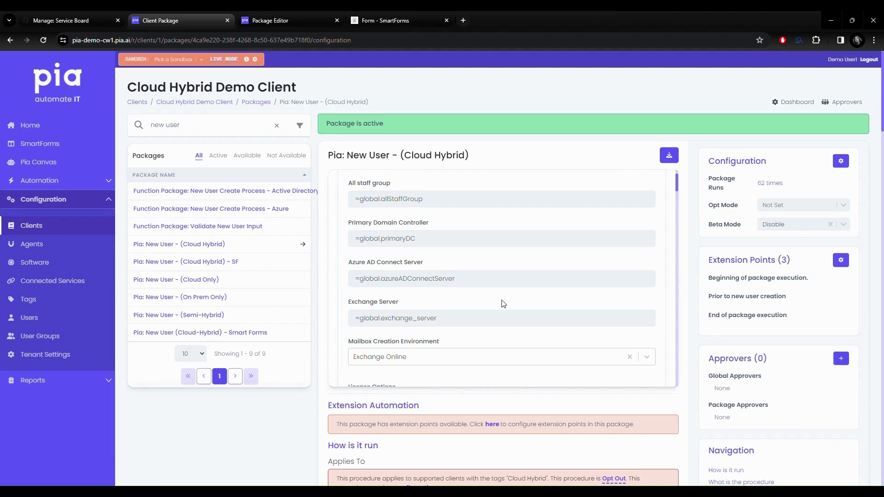
pyautogui.scroll(-3, 503, 304)
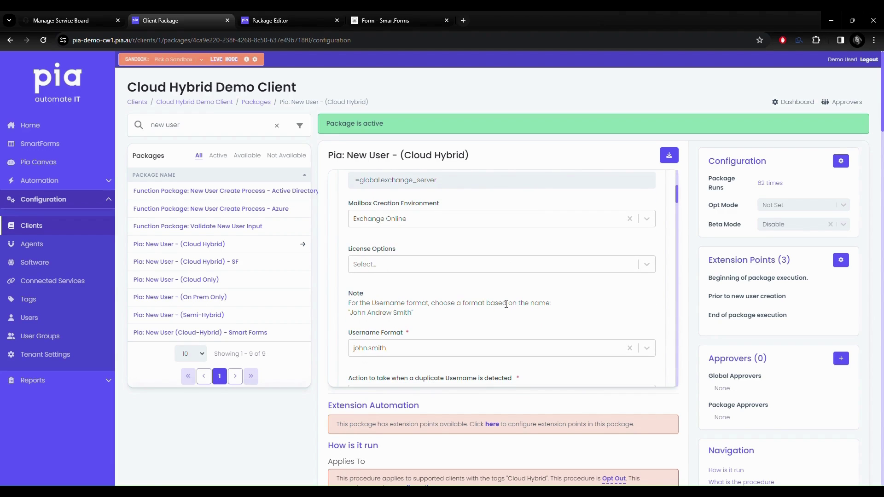
pyautogui.scroll(-2, 506, 304)
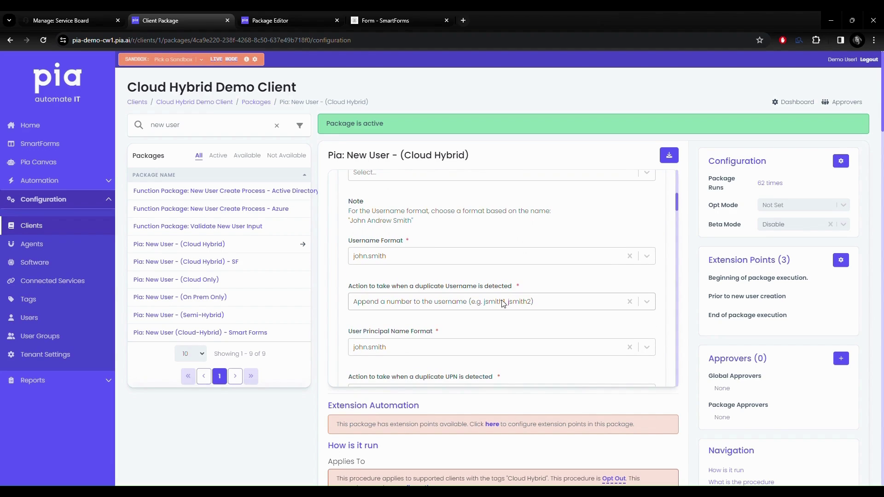
pyautogui.scroll(-1, 503, 304)
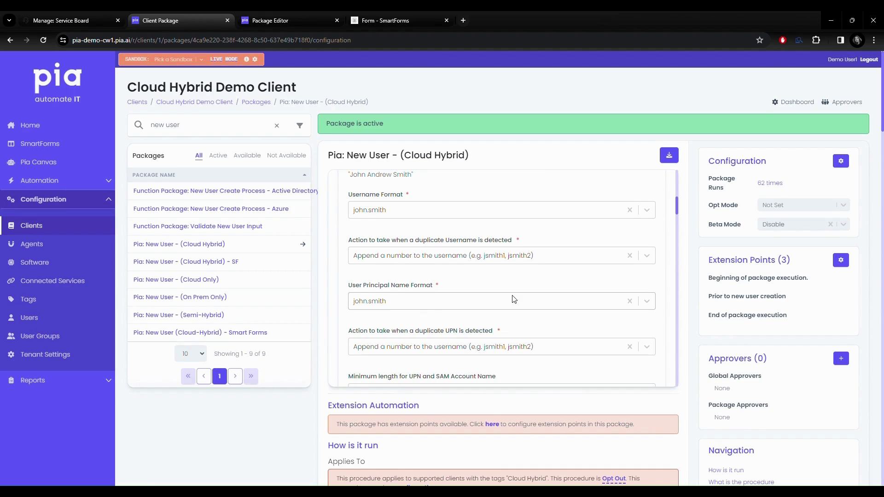
pyautogui.scroll(-4, 513, 299)
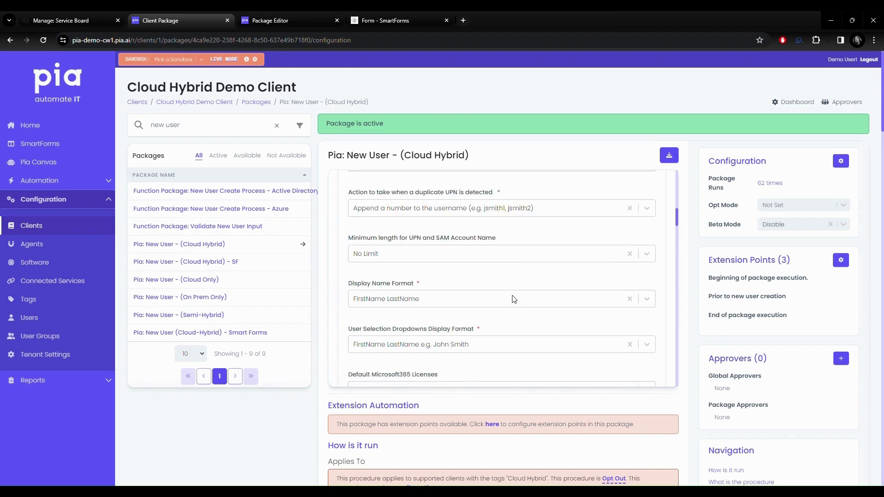
pyautogui.scroll(-5, 514, 299)
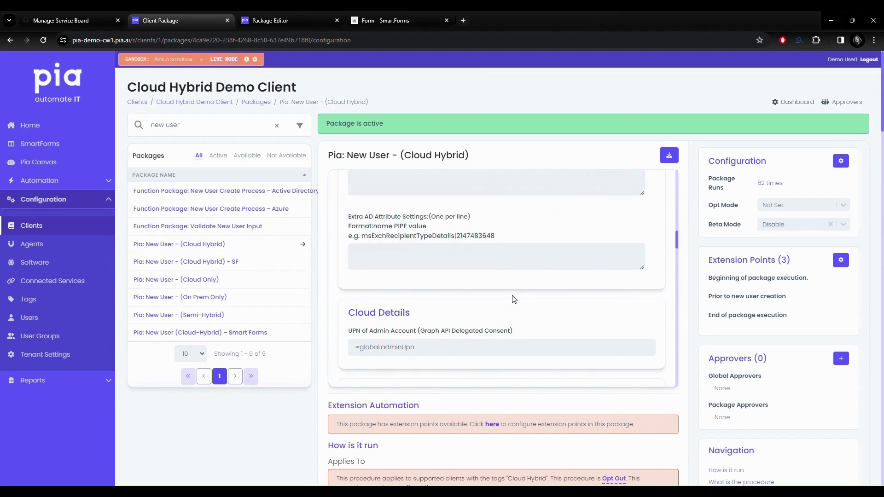
pyautogui.scroll(-2, 514, 299)
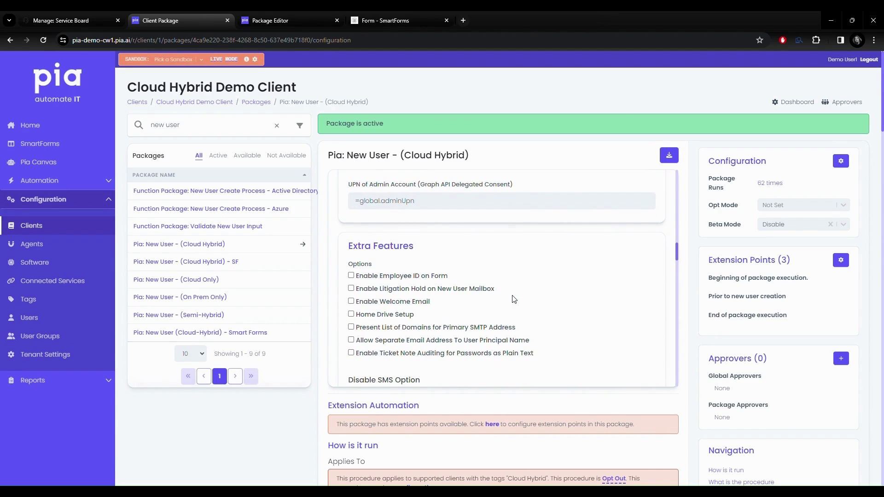
pyautogui.scroll(-3, 514, 300)
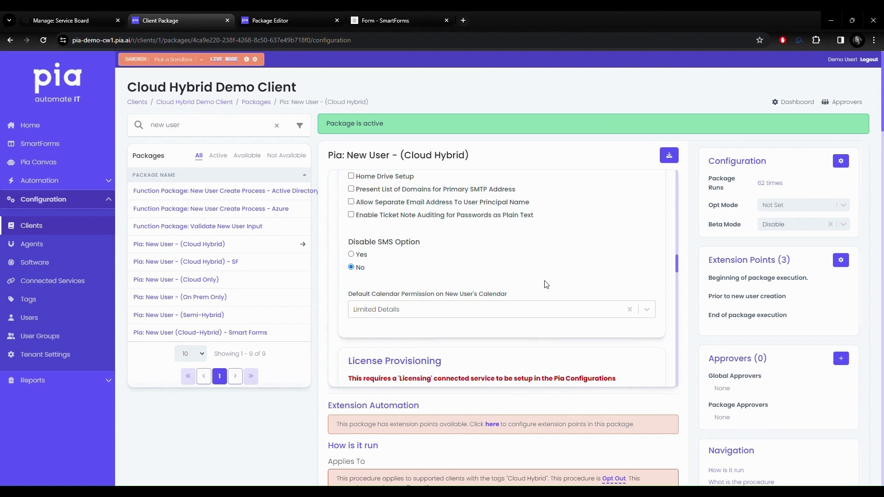
pyautogui.scroll(1, 516, 260)
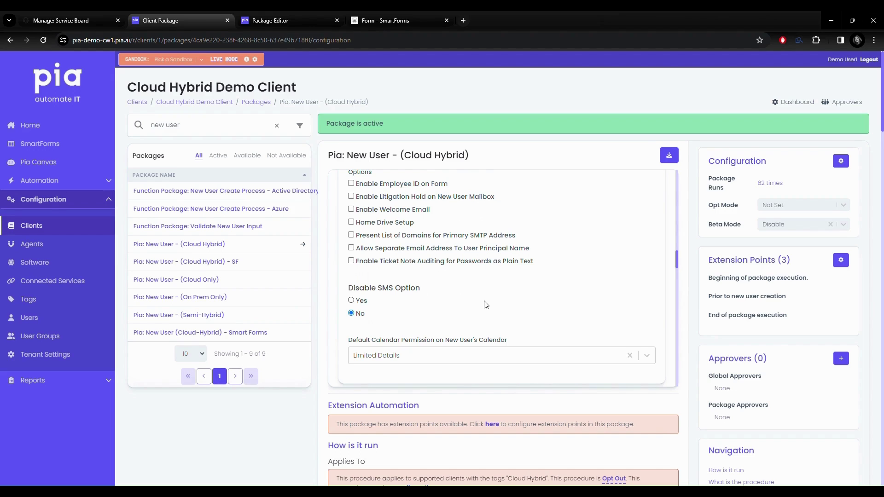
pyautogui.scroll(-4, 488, 305)
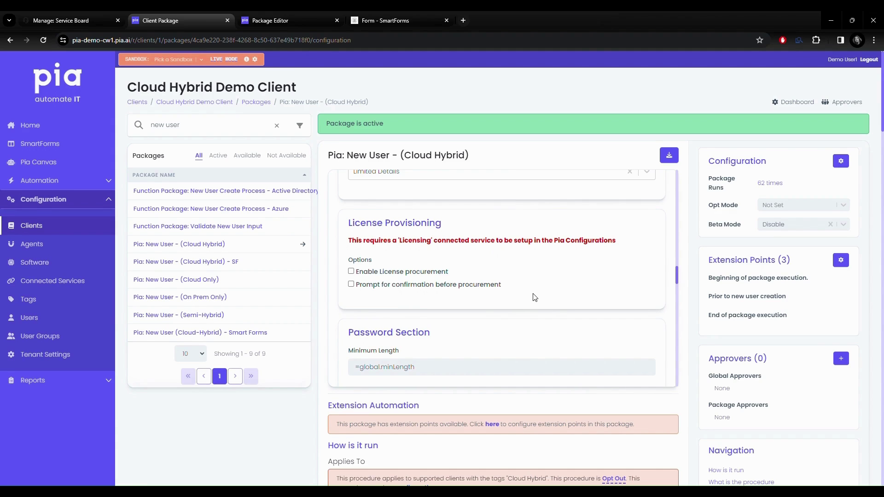
pyautogui.scroll(-3, 582, 286)
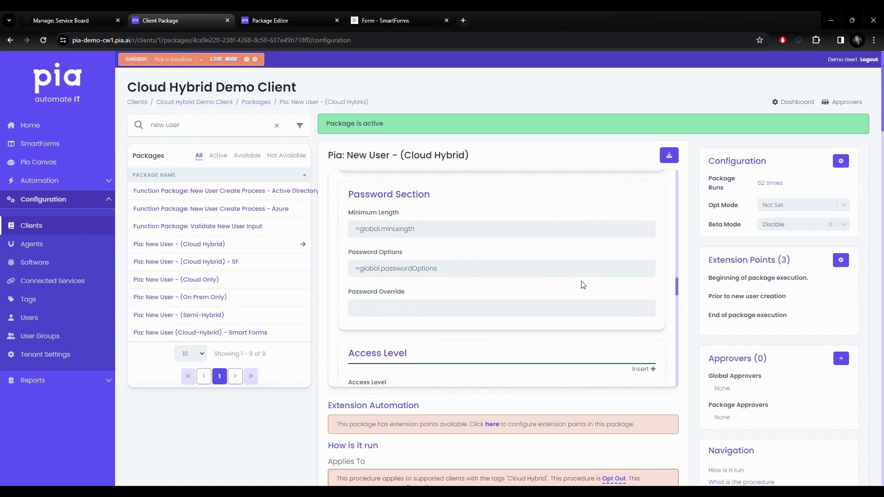
pyautogui.scroll(-5, 587, 283)
pyautogui.scroll(1, 593, 281)
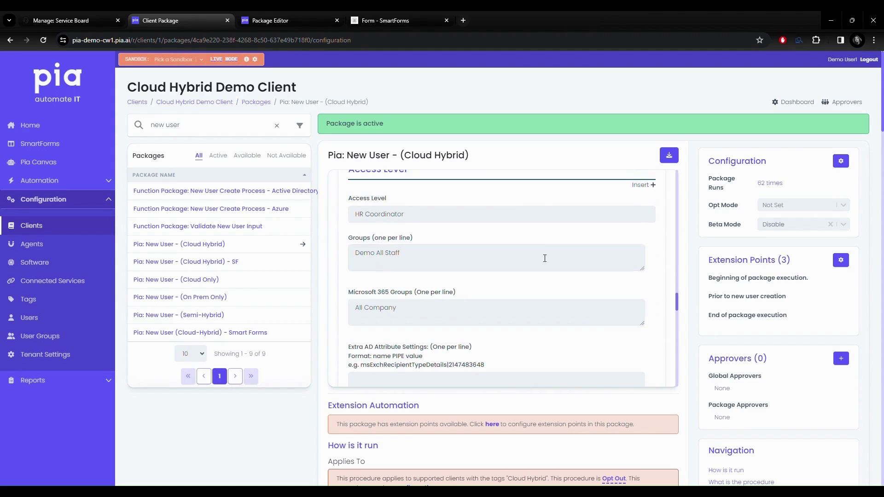
pyautogui.click(518, 217)
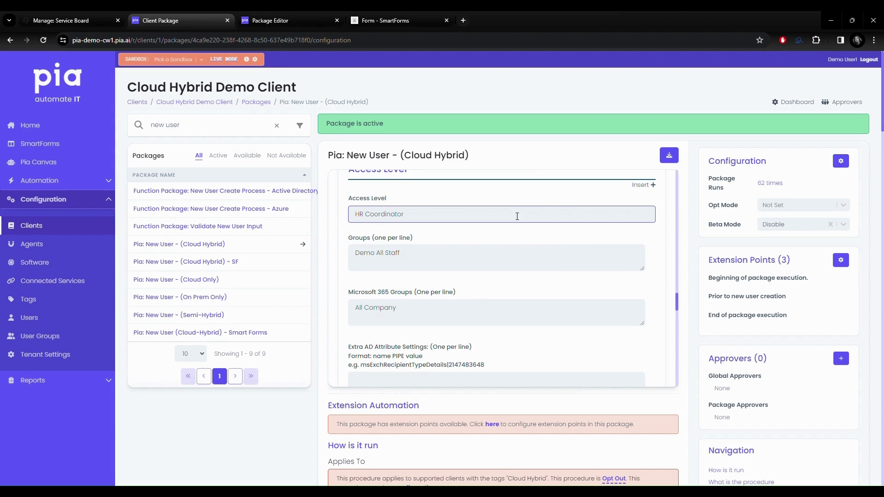
pyautogui.scroll(-4, 525, 251)
pyautogui.scroll(-5, 525, 253)
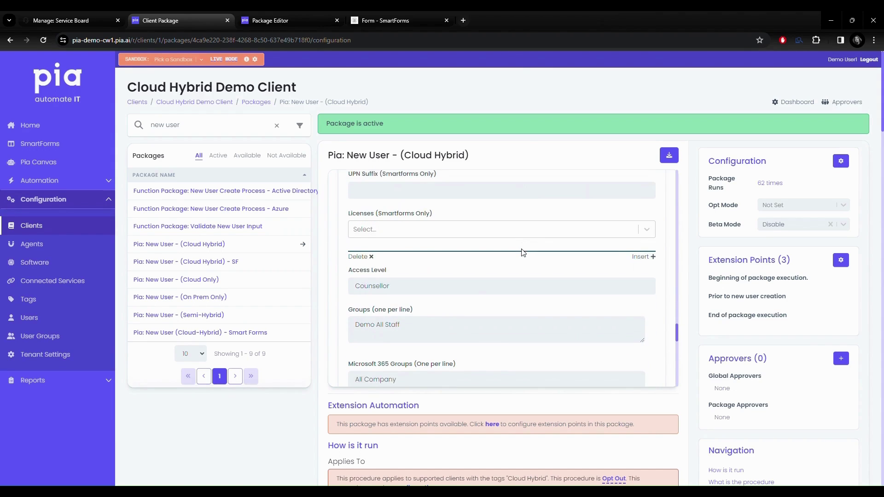
pyautogui.scroll(-6, 523, 253)
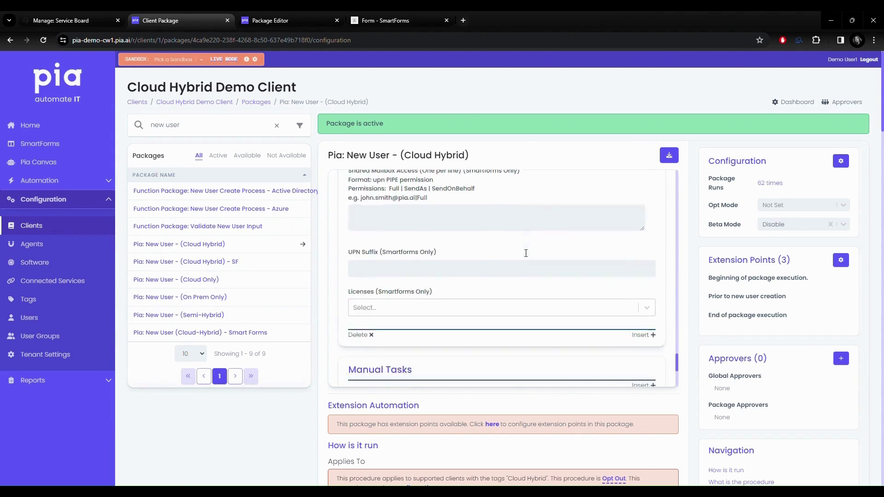
pyautogui.scroll(-3, 525, 253)
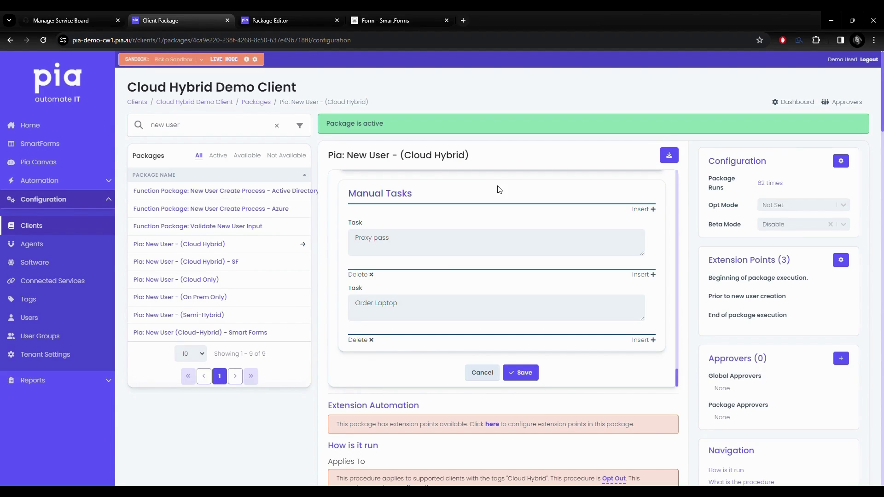
pyautogui.click(509, 248)
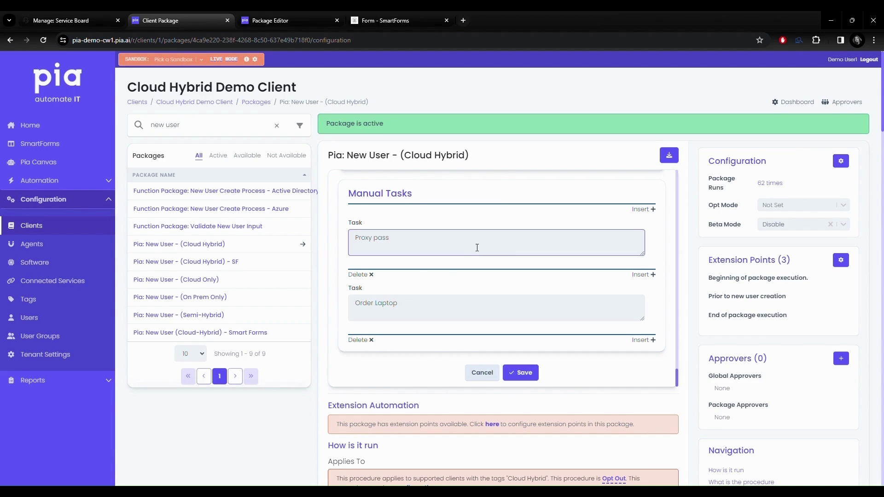
pyautogui.click(74, 15)
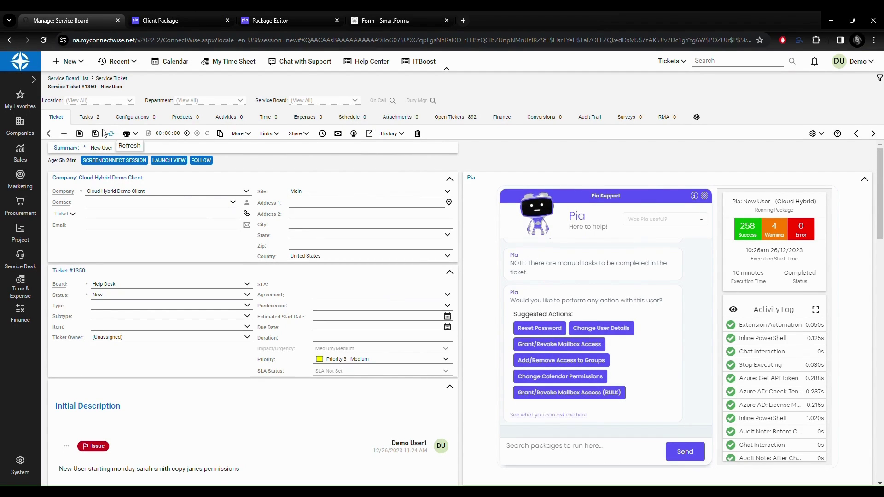
pyautogui.click(89, 120)
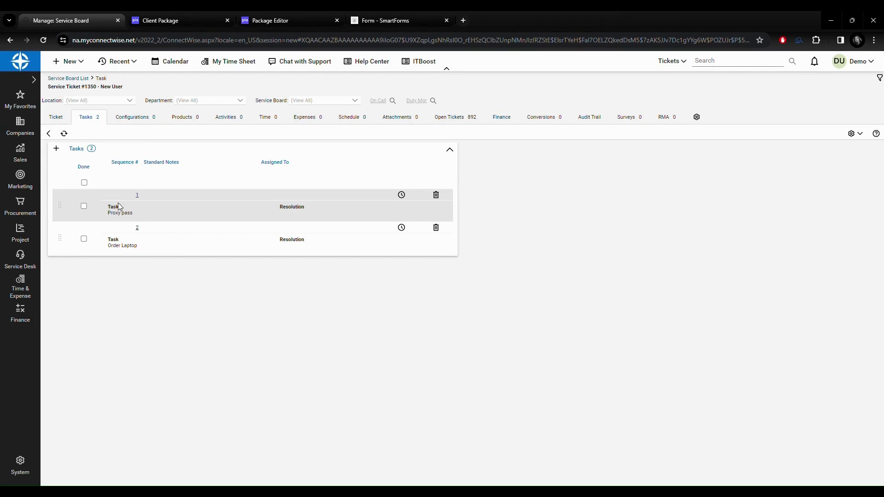
pyautogui.click(184, 18)
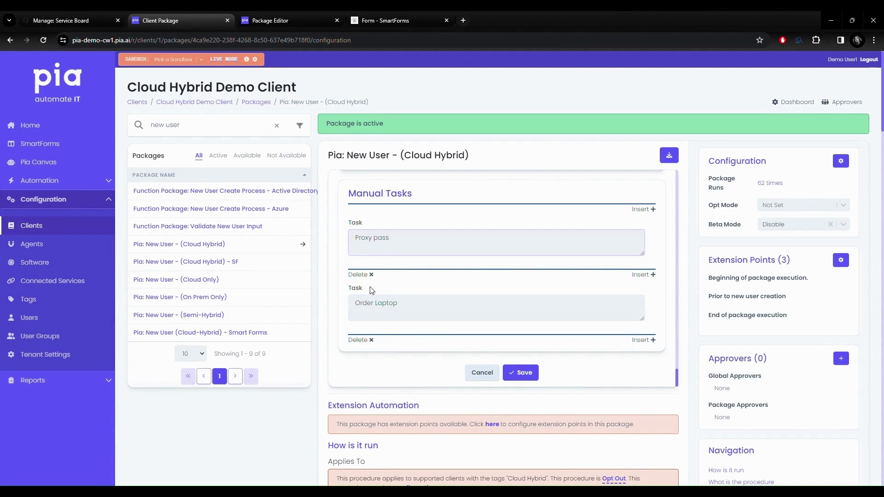
# Return to ConnectWise ticket #1350 and select its 'New user created' internal note
pyautogui.click(76, 23)
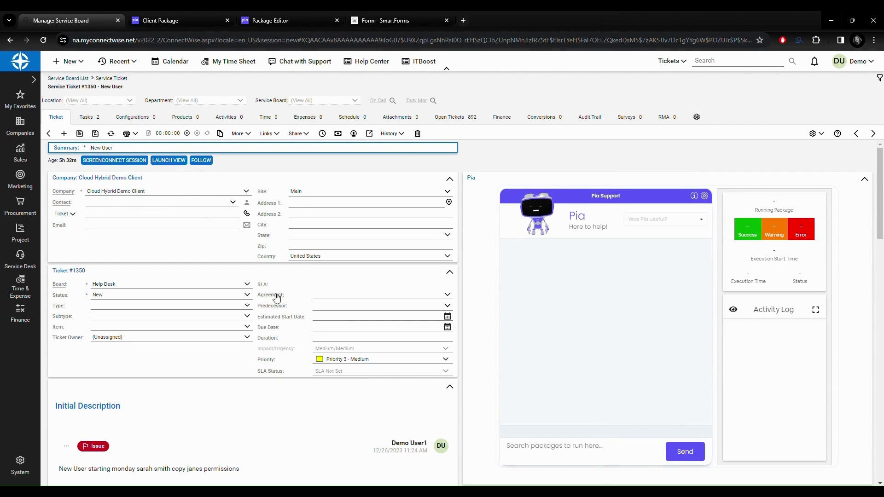
pyautogui.scroll(-5, 282, 335)
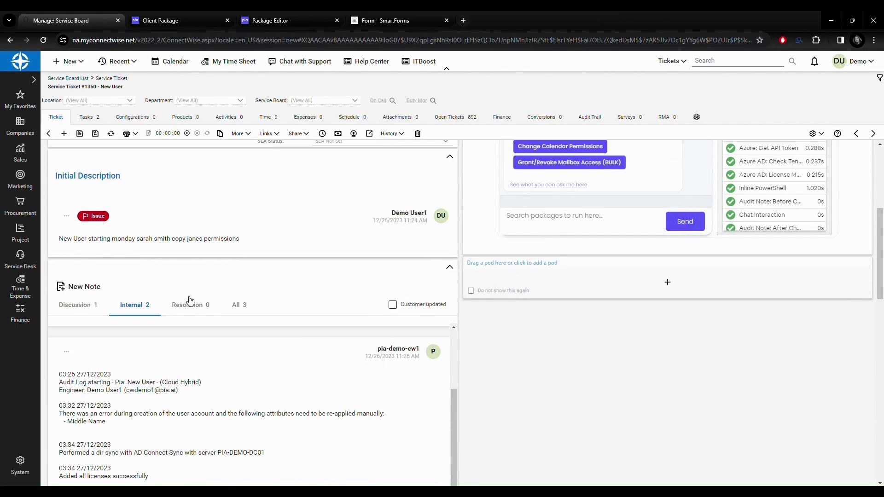
pyautogui.scroll(2, 178, 354)
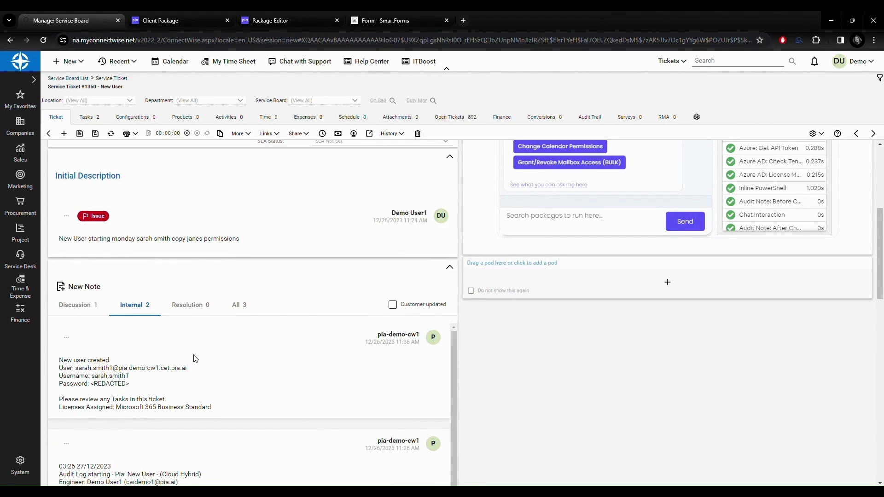
pyautogui.moveTo(60, 360); pyautogui.dragTo(229, 409)
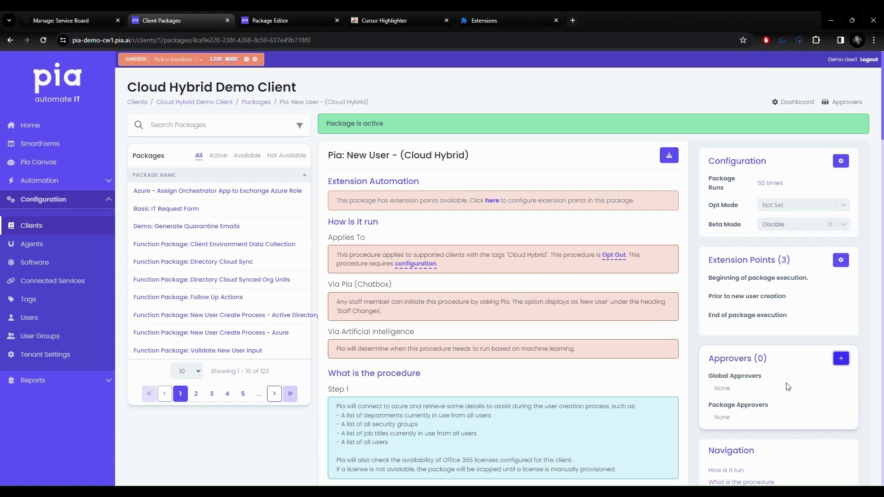
# Bring up Add Approver on the New User (Cloud Hybrid) package page
pyautogui.click(840, 359)
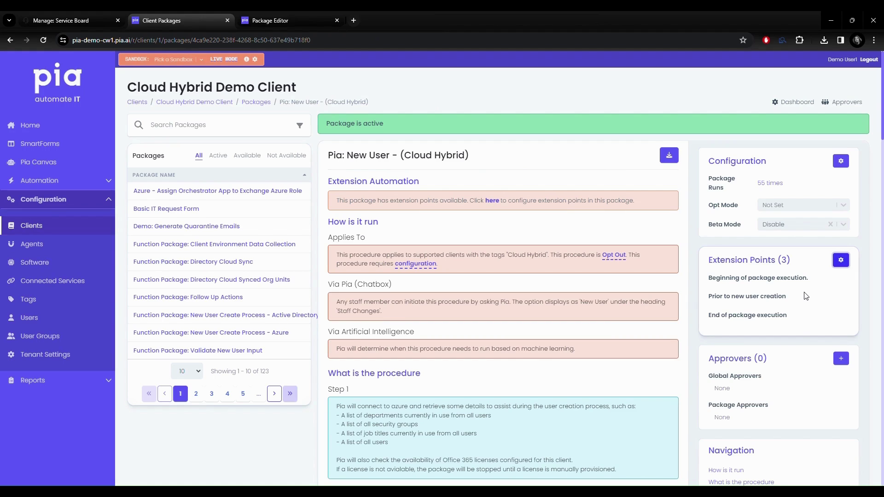
# Add empty automation slot 1 to End of package execution and confirm no automations are available
pyautogui.click(842, 261)
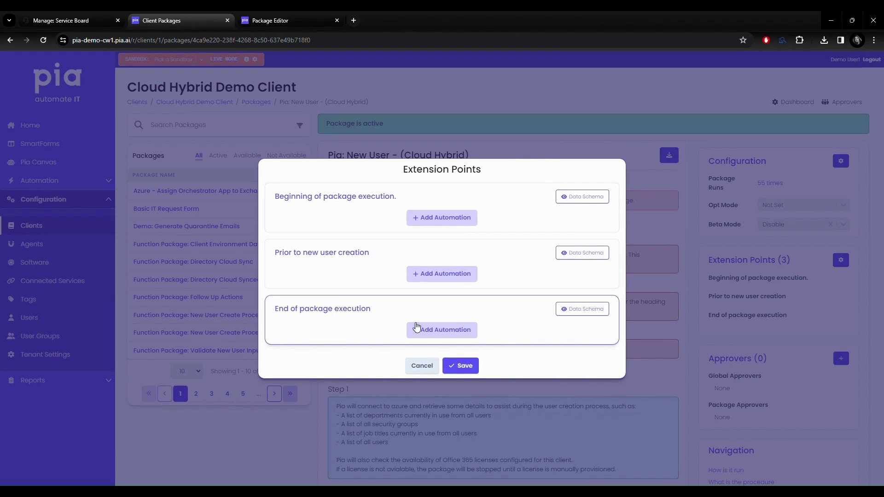
pyautogui.click(431, 330)
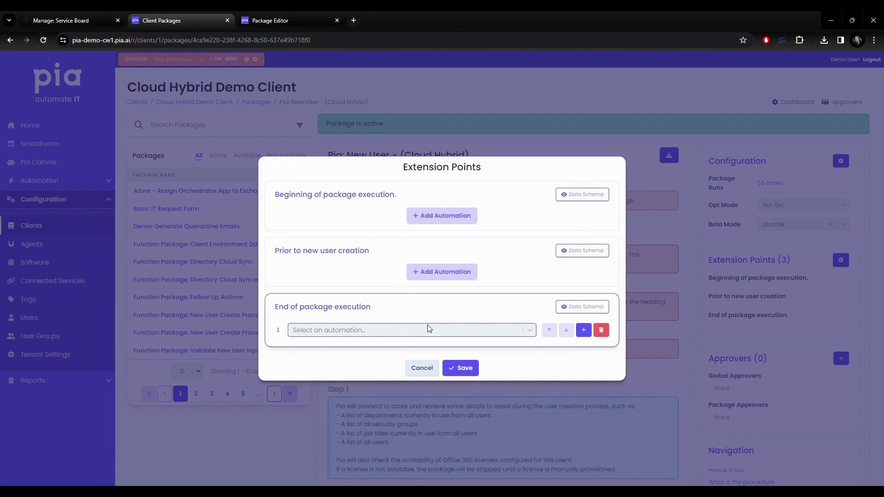
pyautogui.click(430, 331)
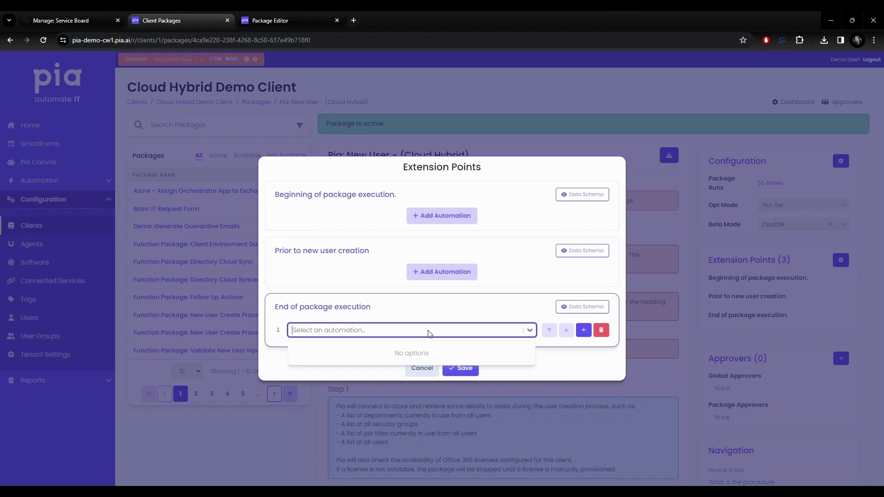
pyautogui.click(377, 306)
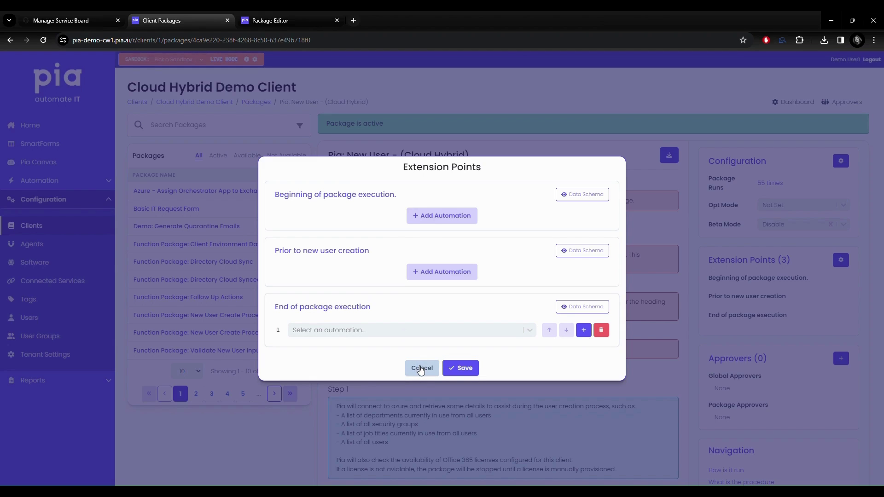
# Cancel the Extension Points dialog, discarding the empty automation slot
pyautogui.click(420, 369)
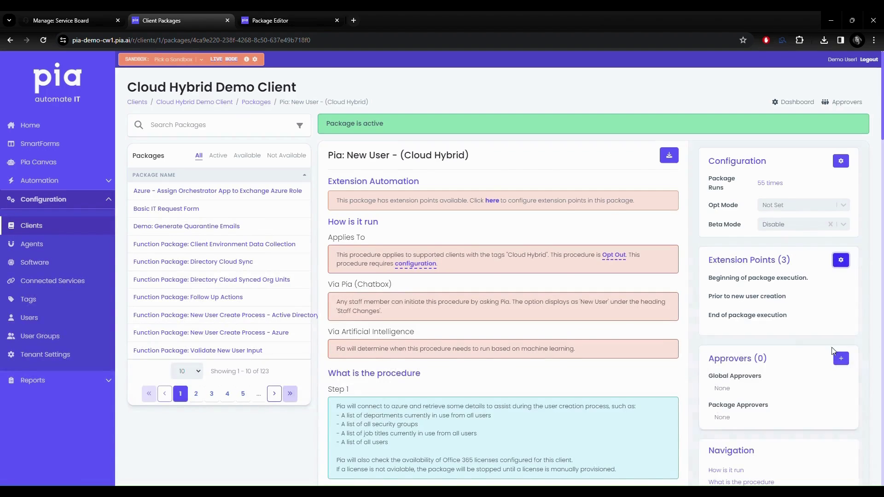